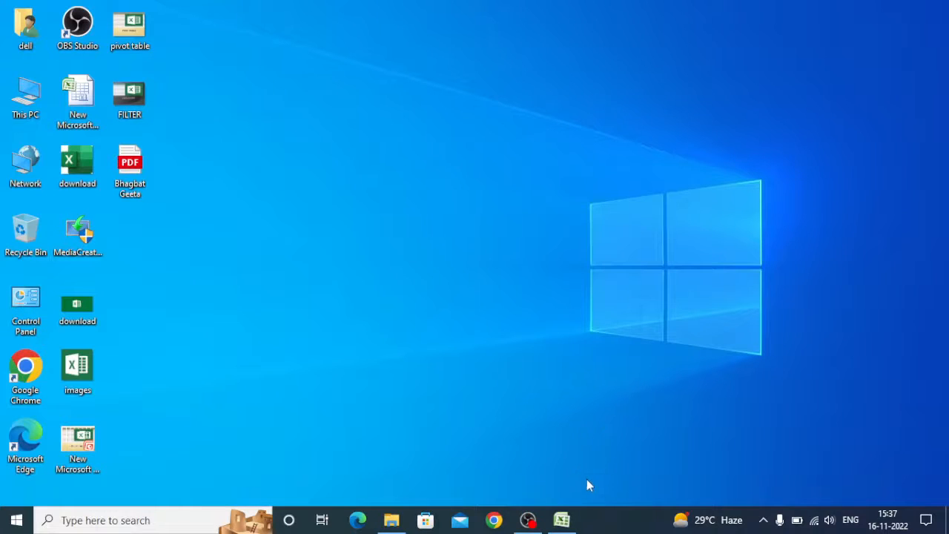
# Step: Switch to the open Excel workbook, select the Present Value result in B4 and dismiss the security warning
pyautogui.click(563, 521)
pyautogui.click(286, 292)
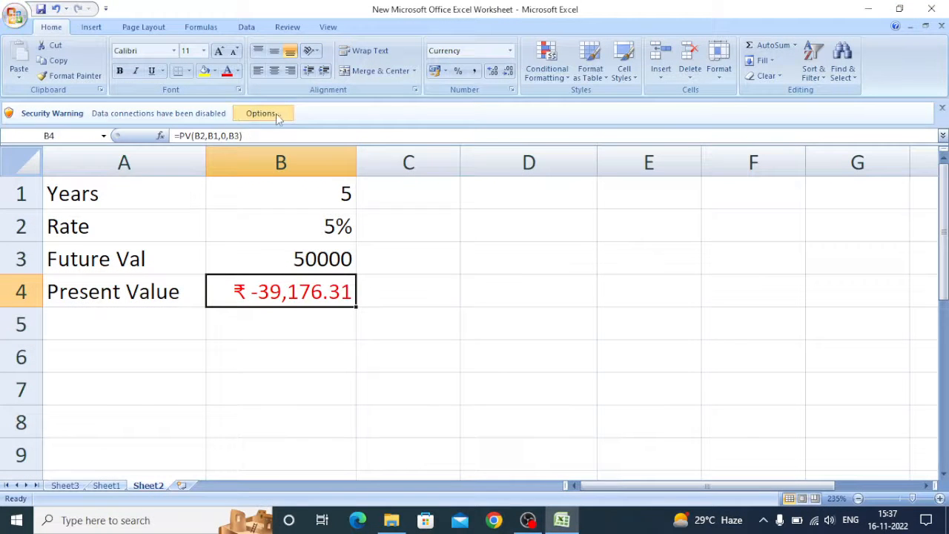
pyautogui.click(942, 108)
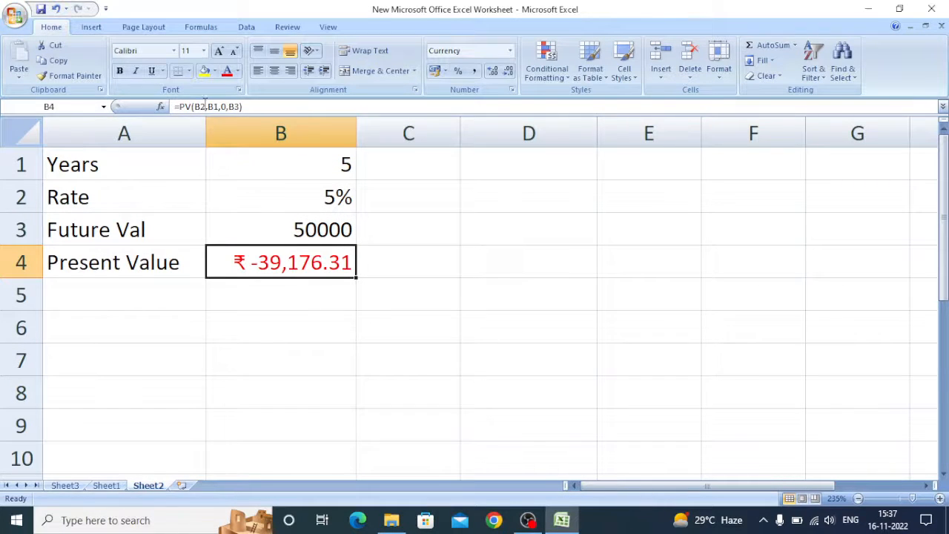
# Step: Inspect the arguments of the PV formula in B4 one by one, keeping the formula as it is
pyautogui.click(204, 106)
pyautogui.click(215, 106)
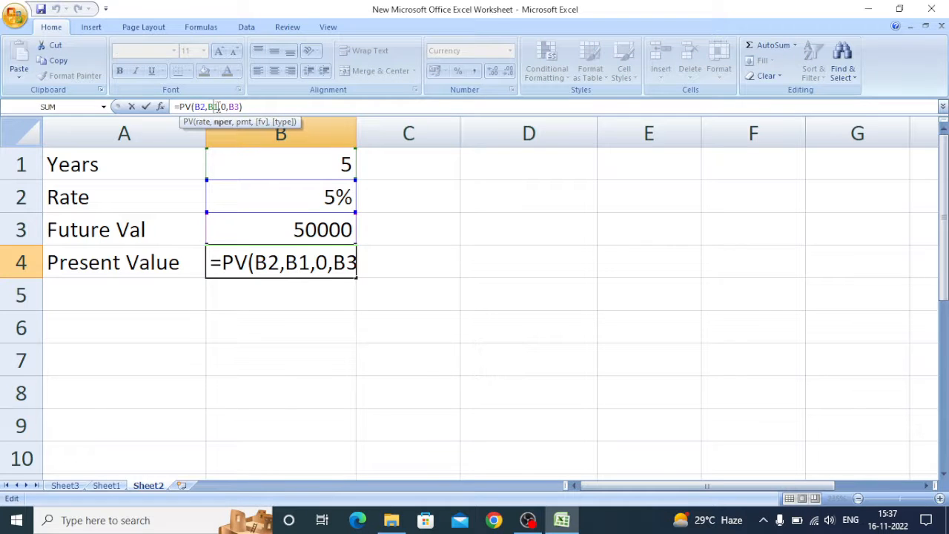
pyautogui.click(224, 106)
pyautogui.click(235, 107)
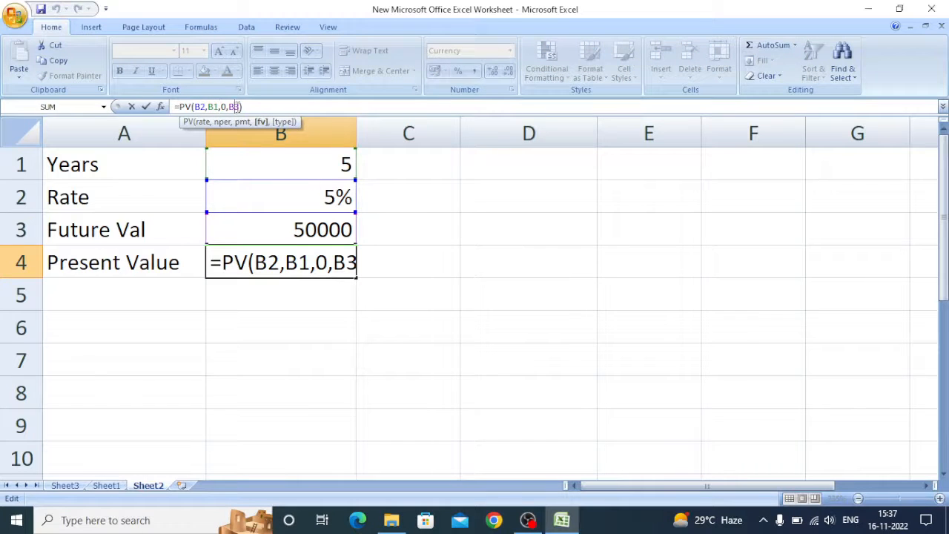
pyautogui.press('Return')
# Step: Review the labels in A1:A4 for years, rate, future value and present value
pyautogui.click(284, 160)
pyautogui.click(171, 160)
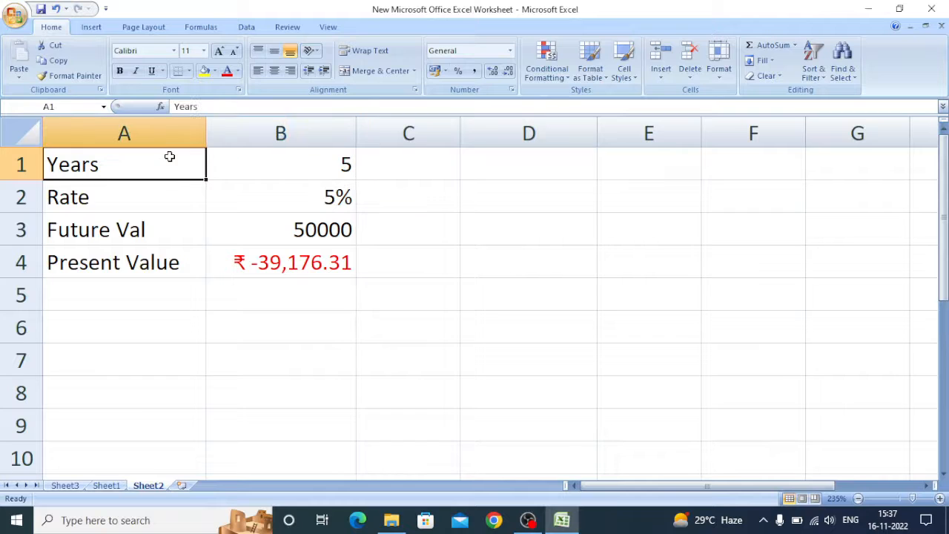
pyautogui.click(175, 198)
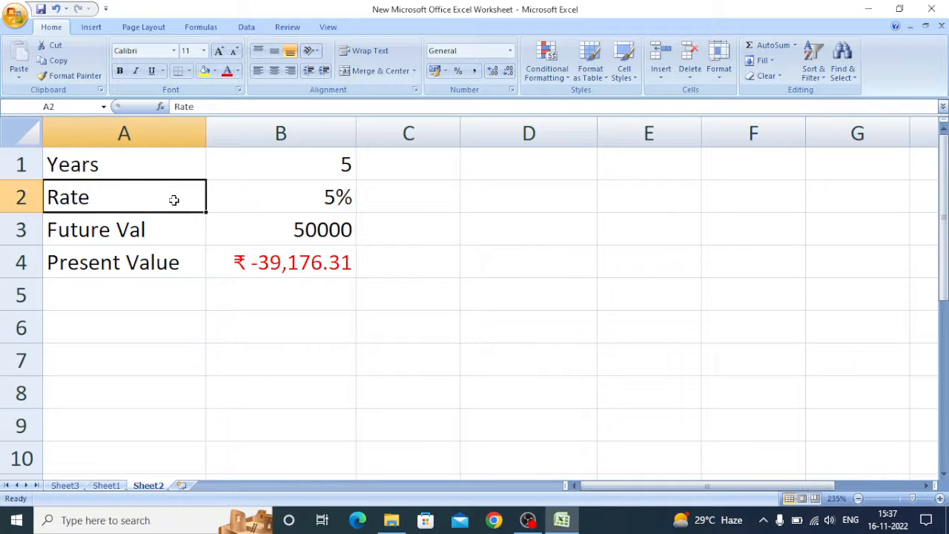
pyautogui.click(161, 235)
pyautogui.click(166, 263)
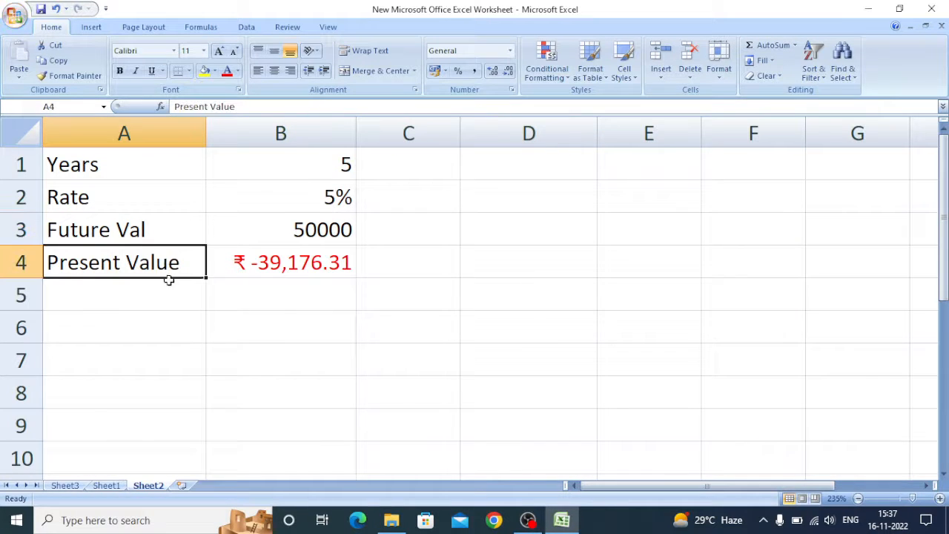
# Step: Examine the years, rate and future value inputs in B1:B3 and the present value result in B4
pyautogui.click(234, 164)
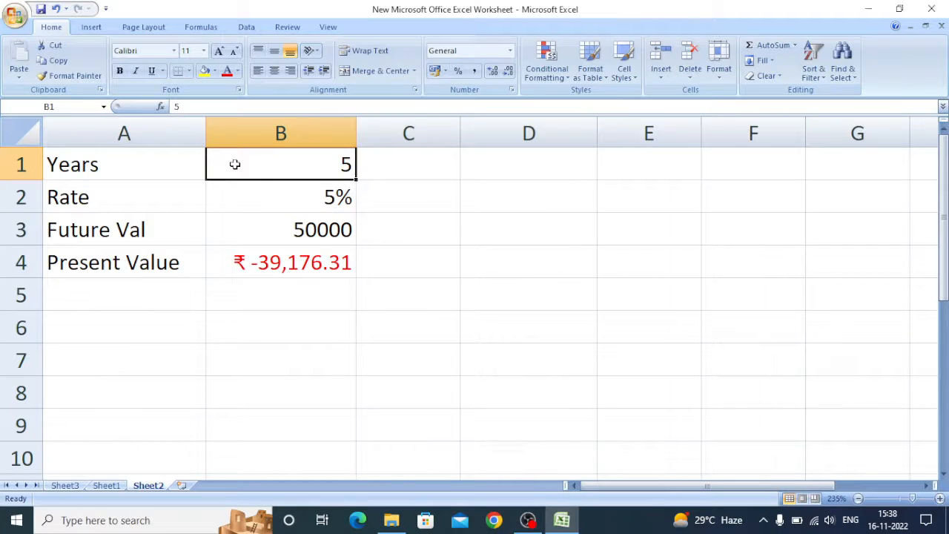
pyautogui.click(249, 224)
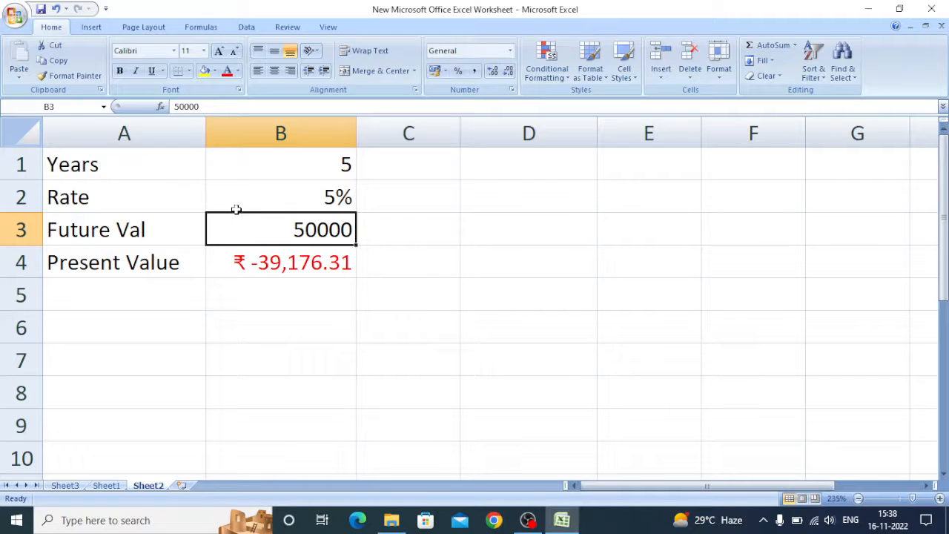
pyautogui.click(311, 198)
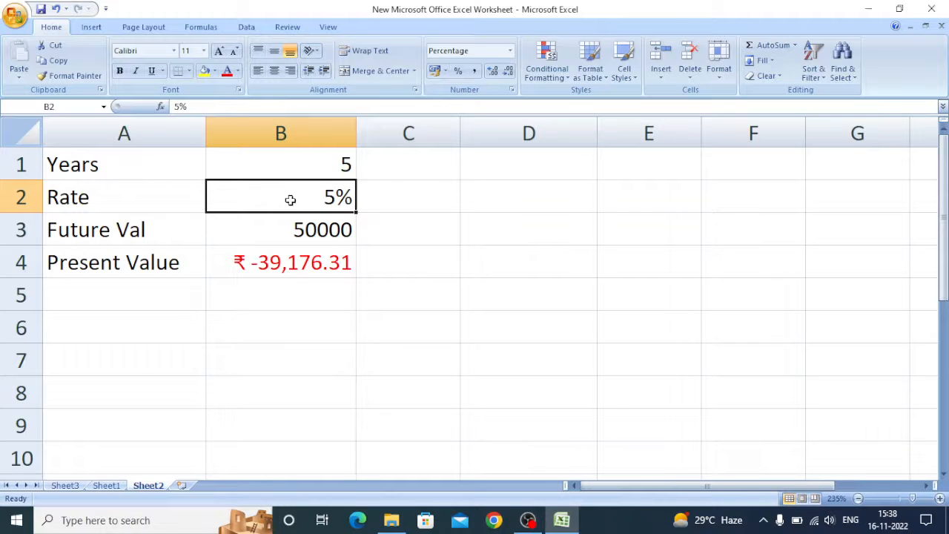
pyautogui.click(253, 271)
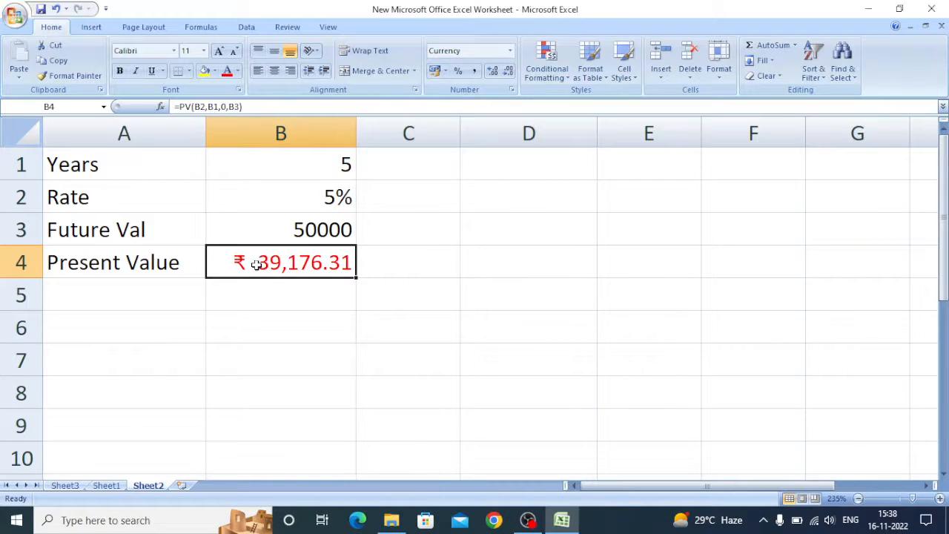
pyautogui.click(276, 230)
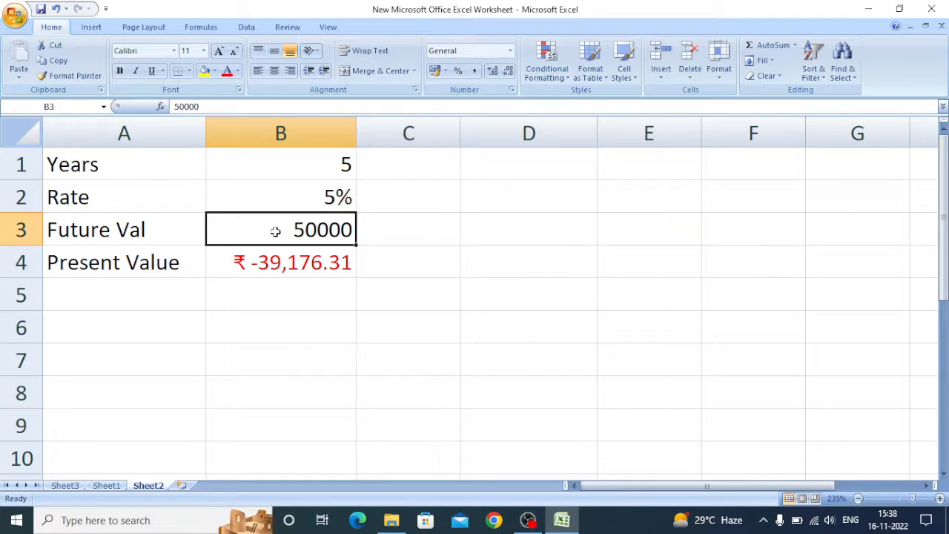
pyautogui.click(321, 163)
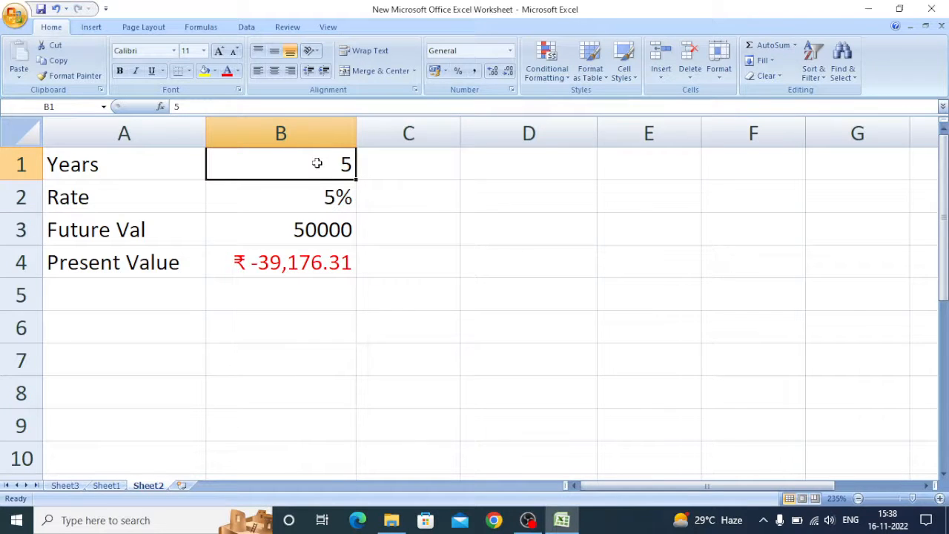
pyautogui.click(317, 195)
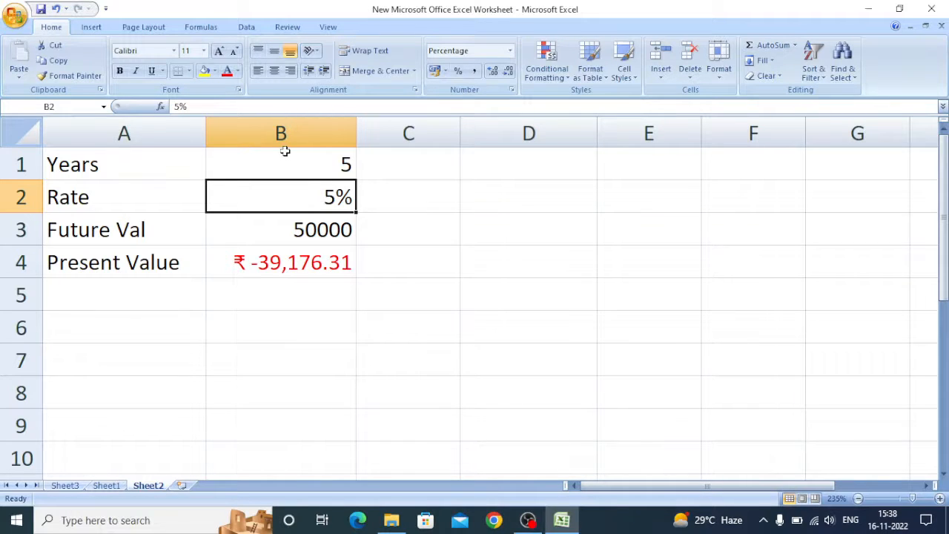
pyautogui.click(298, 171)
pyautogui.click(297, 187)
pyautogui.click(258, 233)
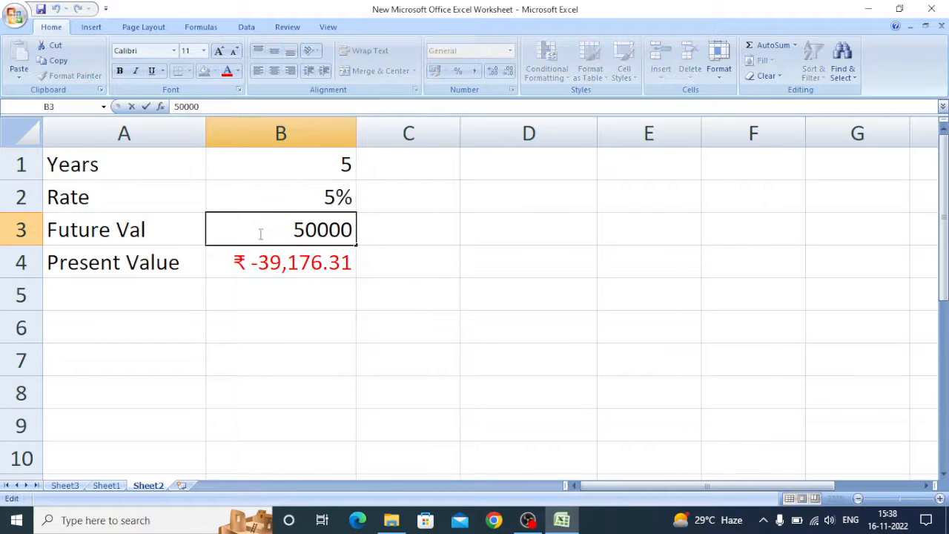
pyautogui.click(288, 186)
# Step: Set the Years value in B1 to 10 and the Rate in B2 to 12%
pyautogui.click(286, 164)
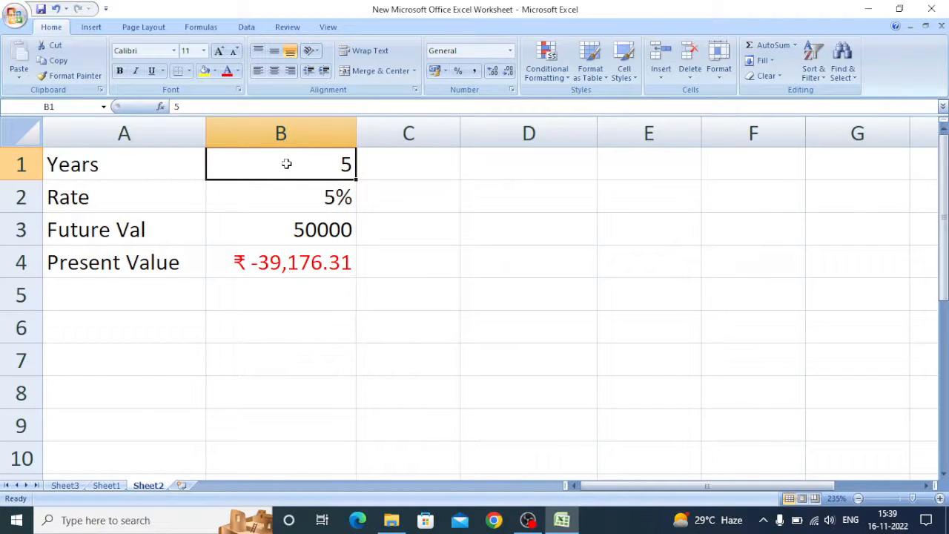
pyautogui.write('10')
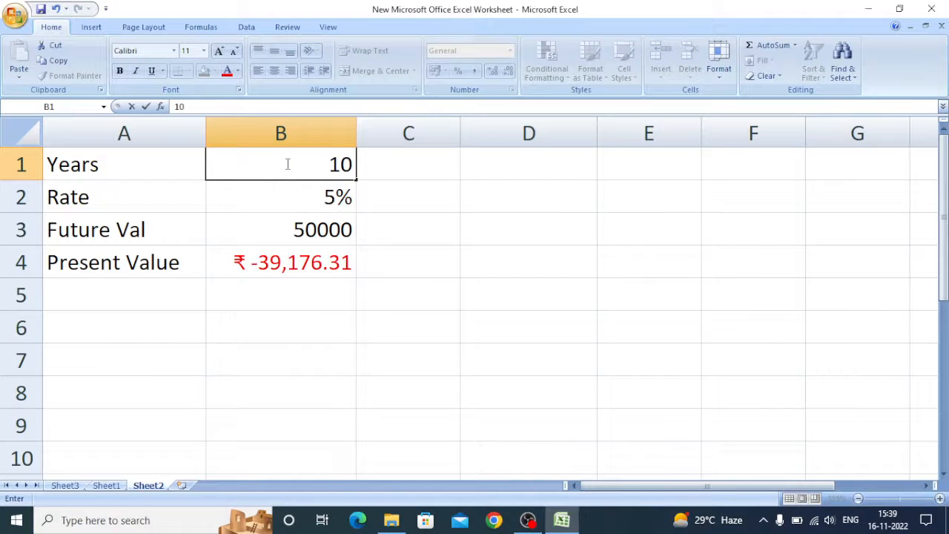
pyautogui.click(317, 193)
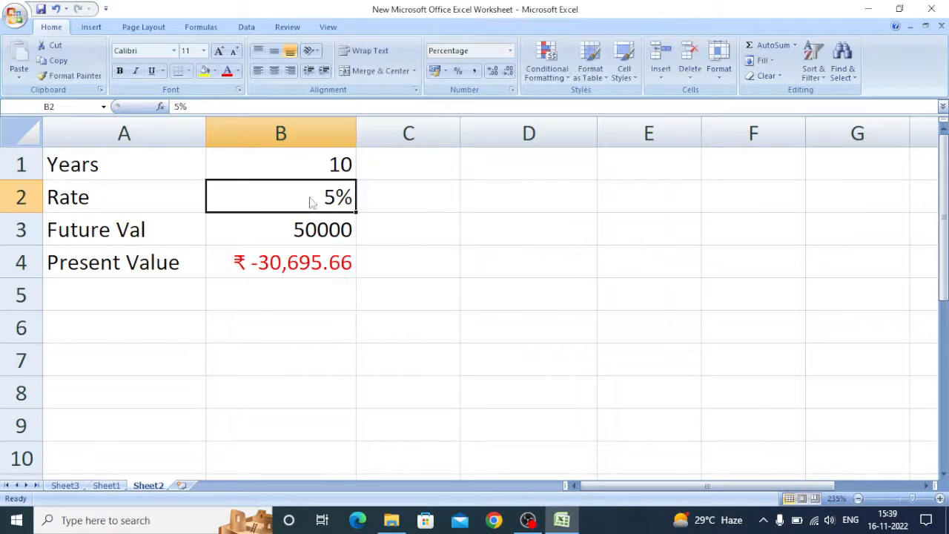
pyautogui.write('12')
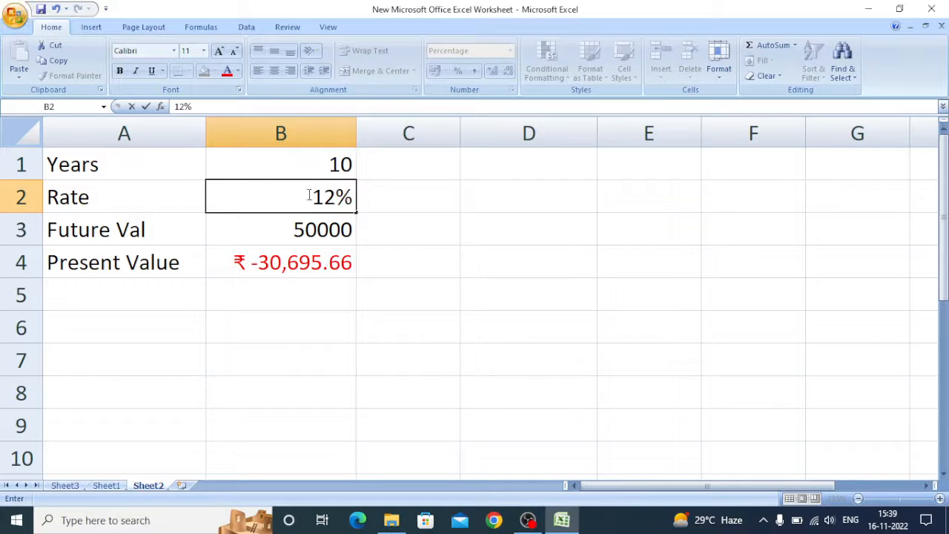
# Step: Replace the Future Val amount in B3 with 78000
pyautogui.click(293, 228)
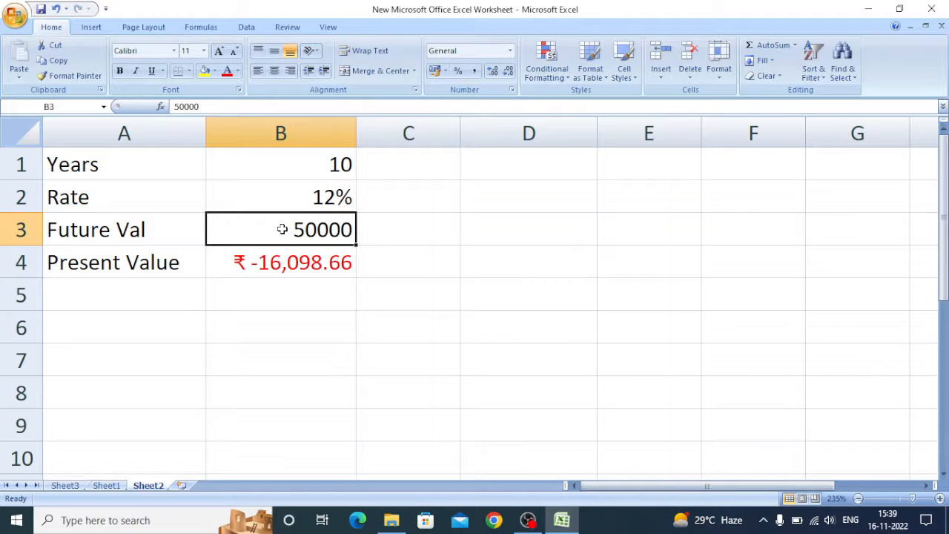
pyautogui.doubleClick(282, 229)
pyautogui.moveTo(282, 229); pyautogui.dragTo(372, 228)
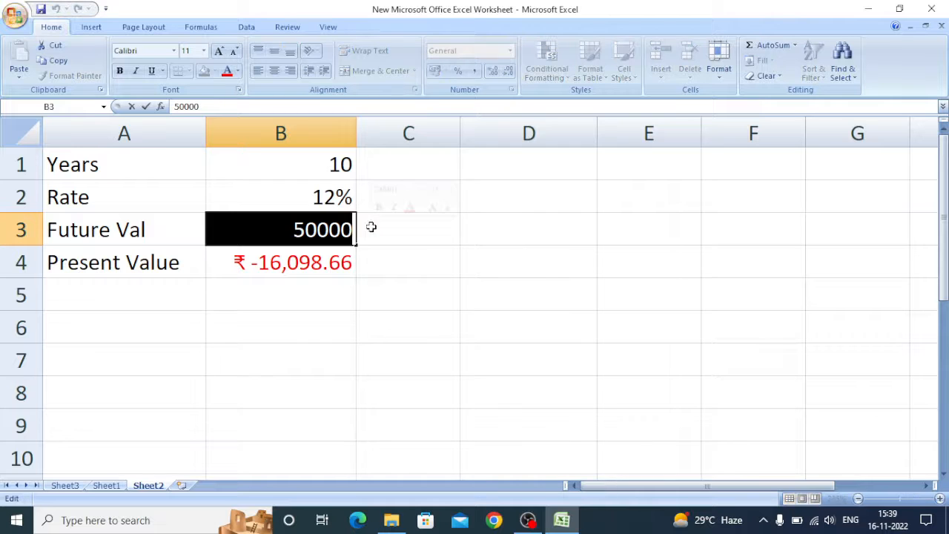
pyautogui.write('78000')
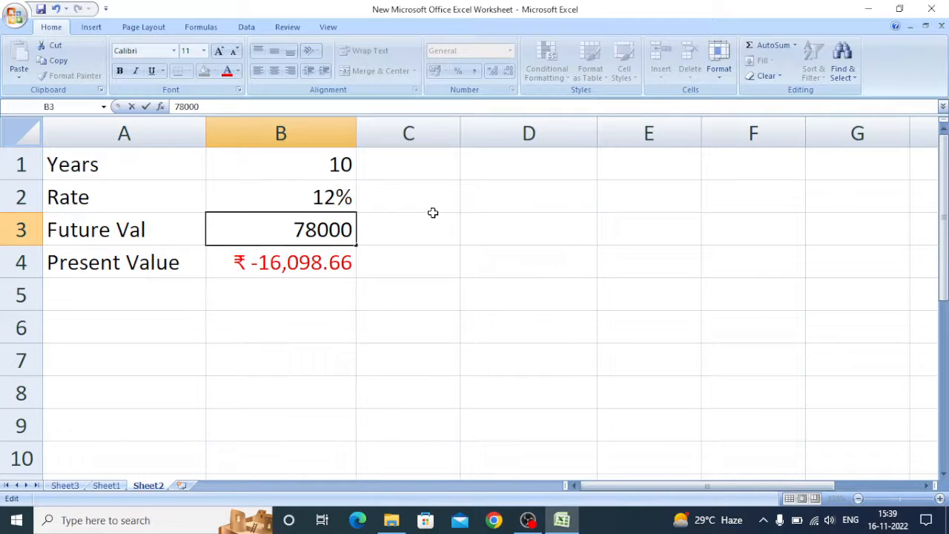
pyautogui.press('Return')
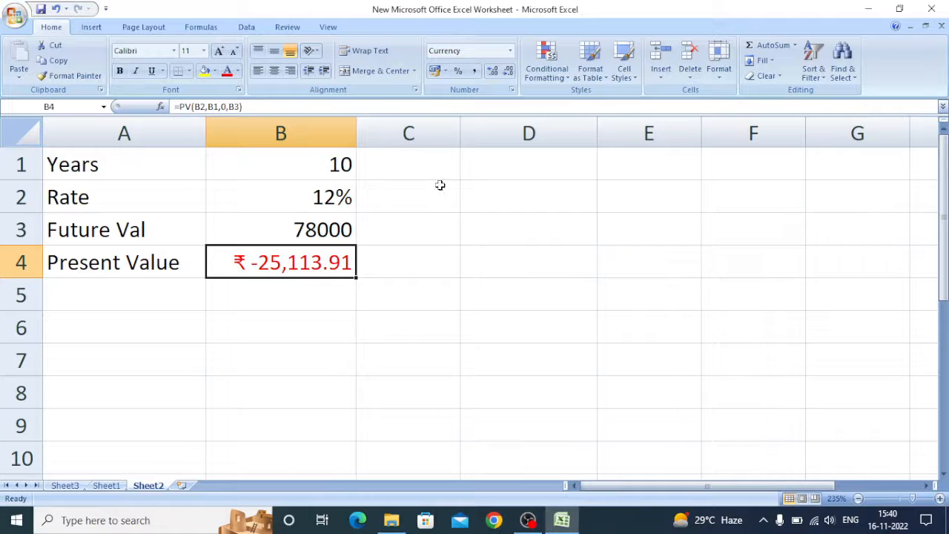
# Step: Walk through the rate, nper, pmt and fv arguments of the PV formula in B4
pyautogui.click(200, 106)
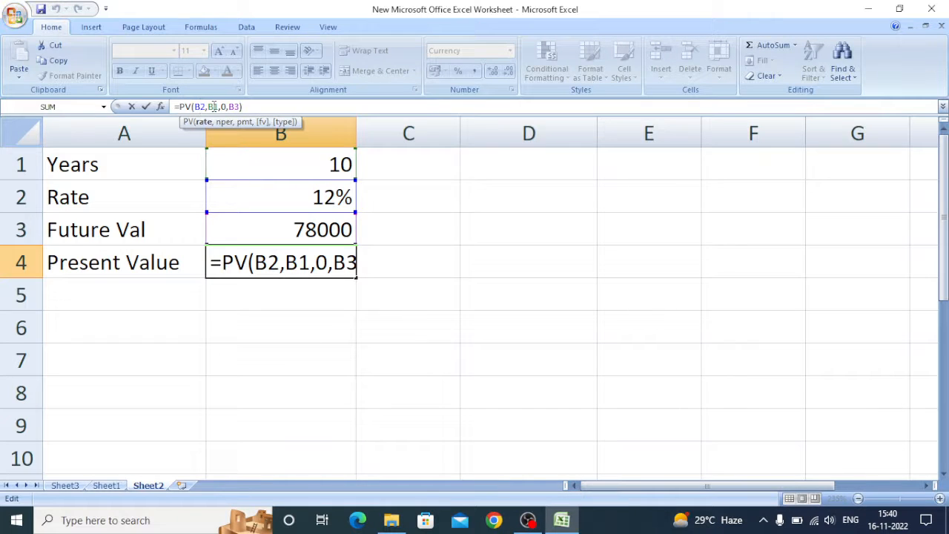
pyautogui.click(213, 106)
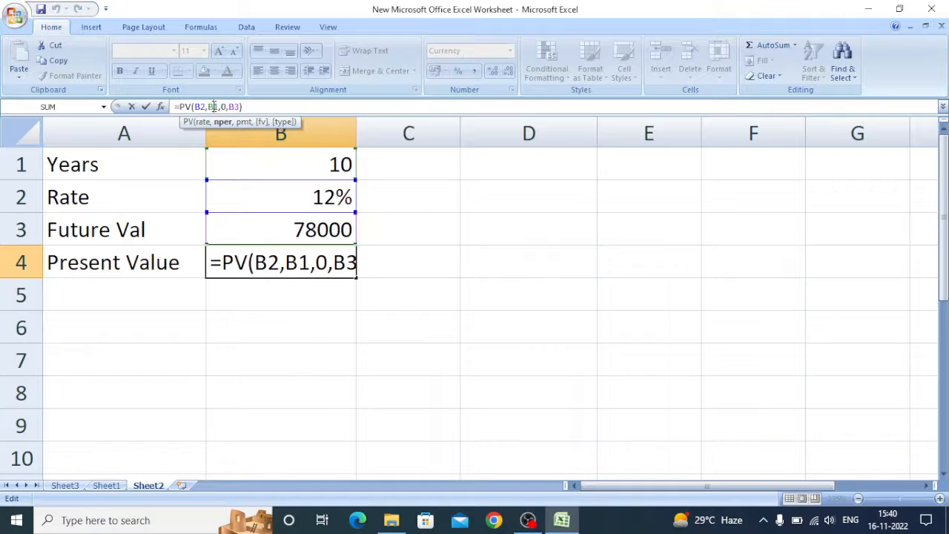
pyautogui.doubleClick(224, 106)
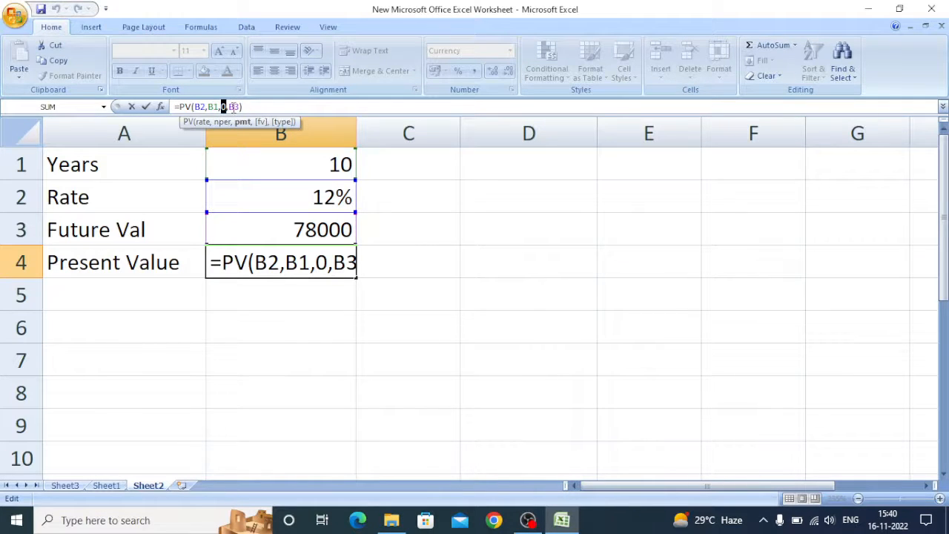
pyautogui.click(232, 106)
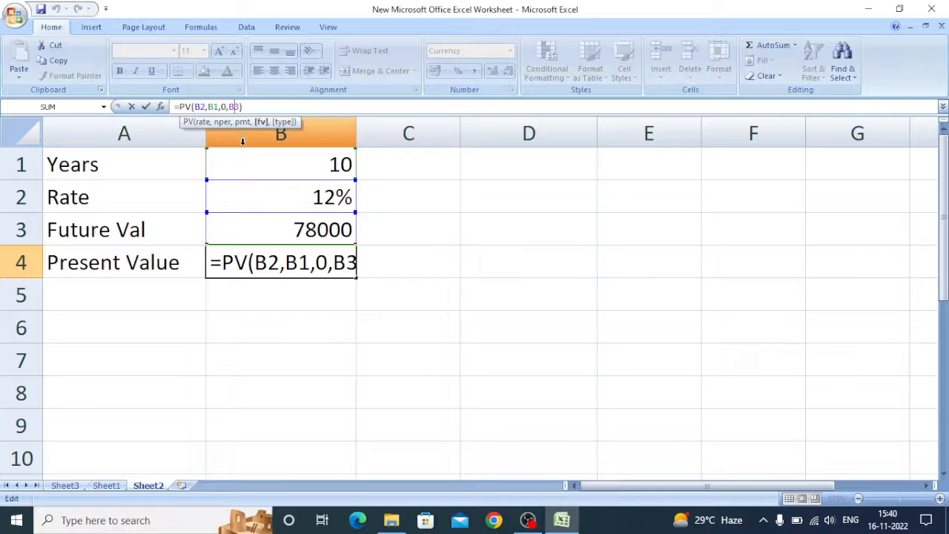